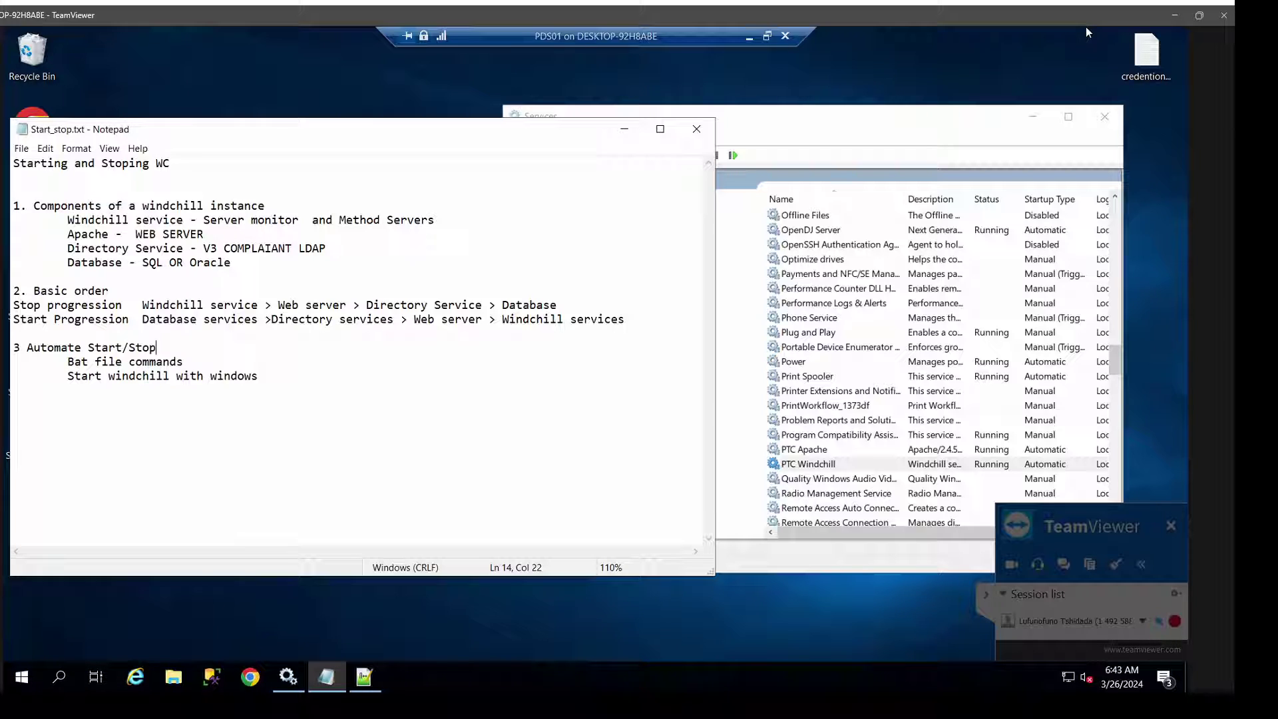
Highlight 'Windchill service' on line 5 of the Start_stop notes in Notepad
click(111, 220)
drag(68, 220, 186, 222)
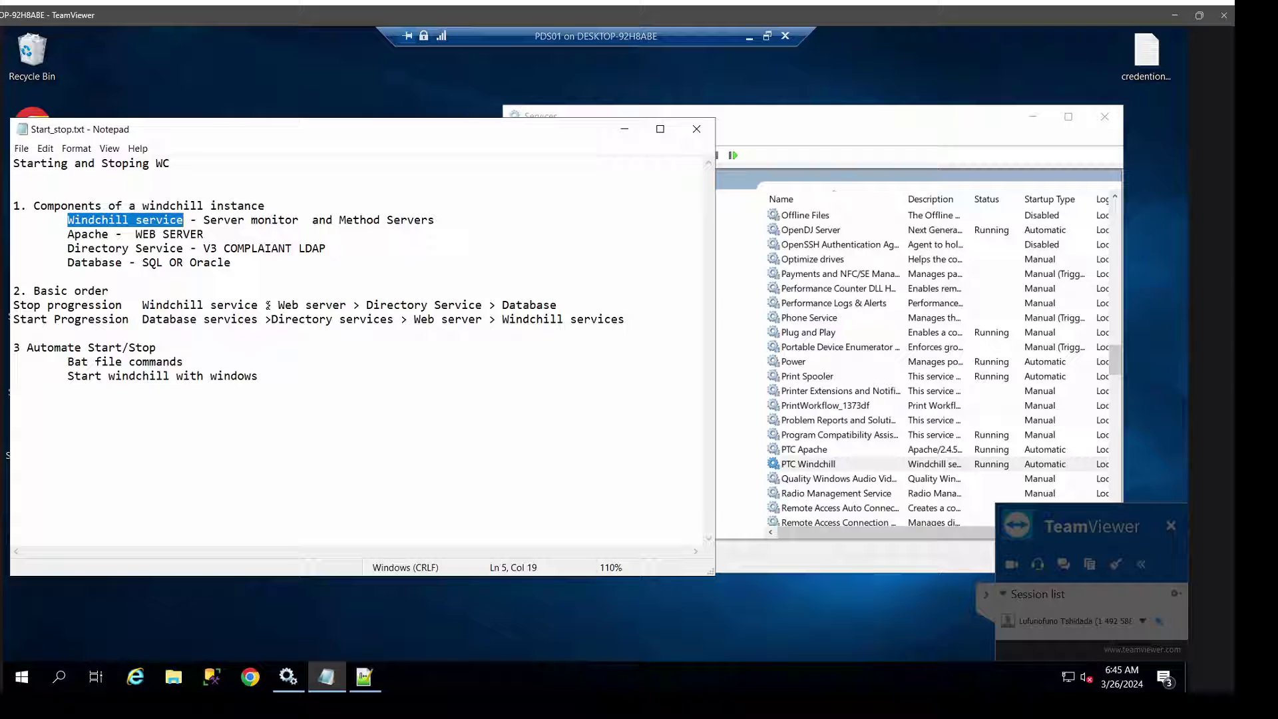
Trace the stop progression from Windchill service to Database, then bring Services forward at PTC Apache
drag(269, 305, 144, 308)
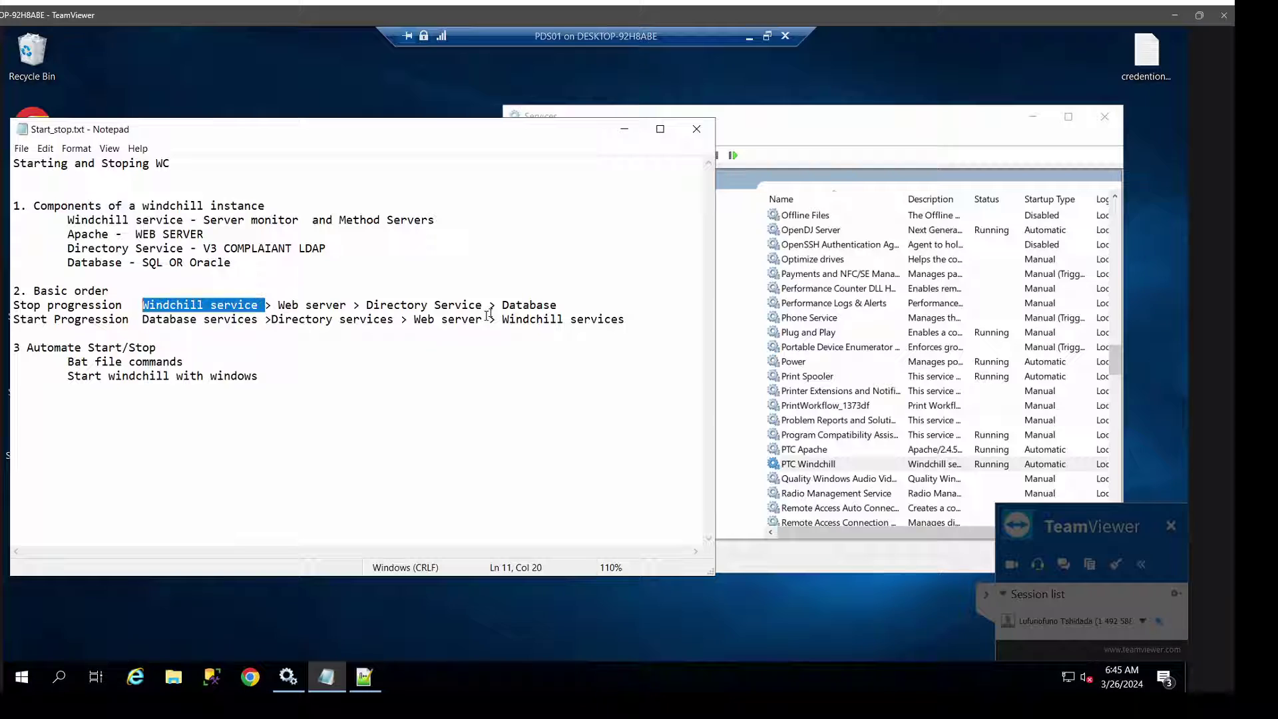
drag(496, 308, 558, 306)
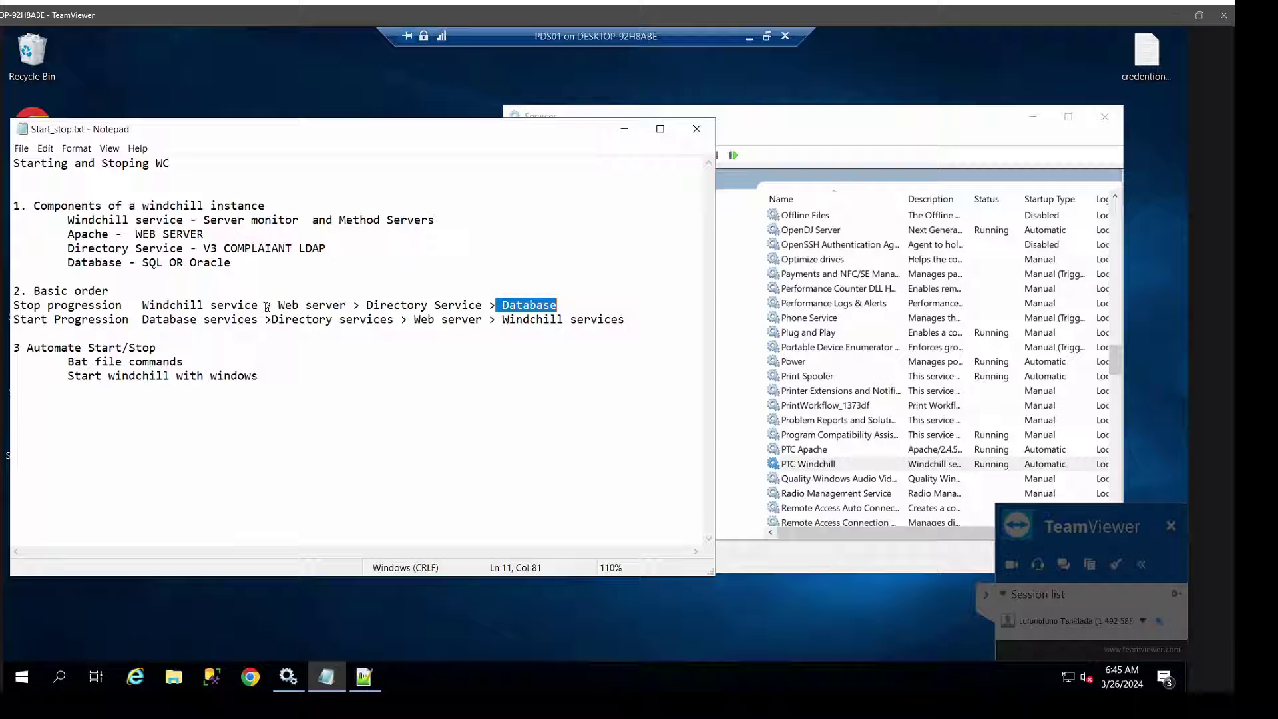
drag(292, 305, 428, 305)
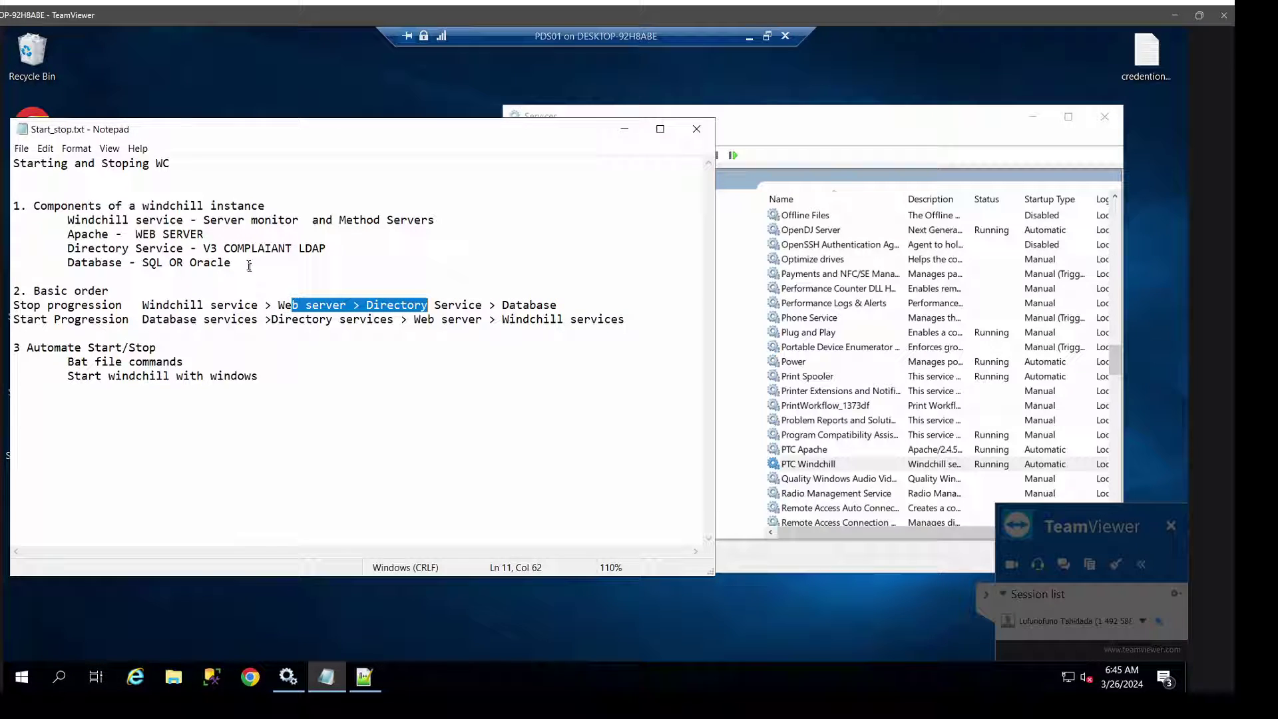
click(868, 448)
scroll(845, 399, down, 1)
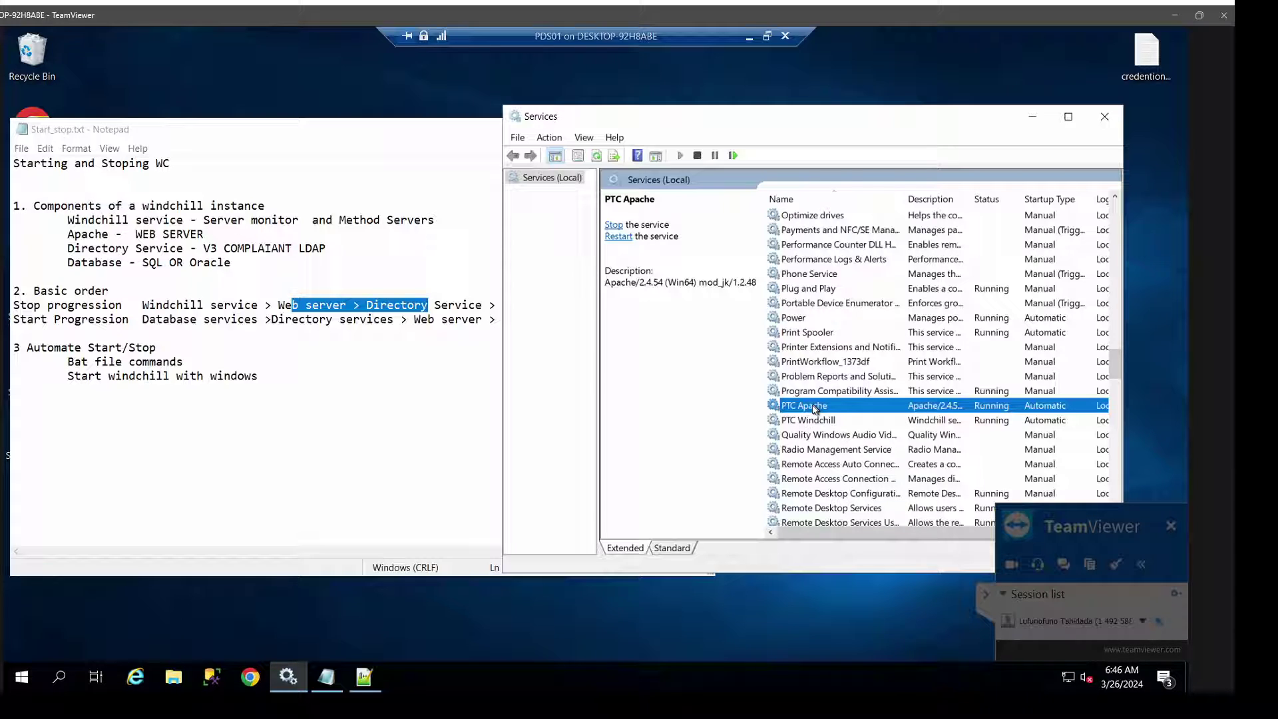
Stop the PTC Windchill service
click(829, 423)
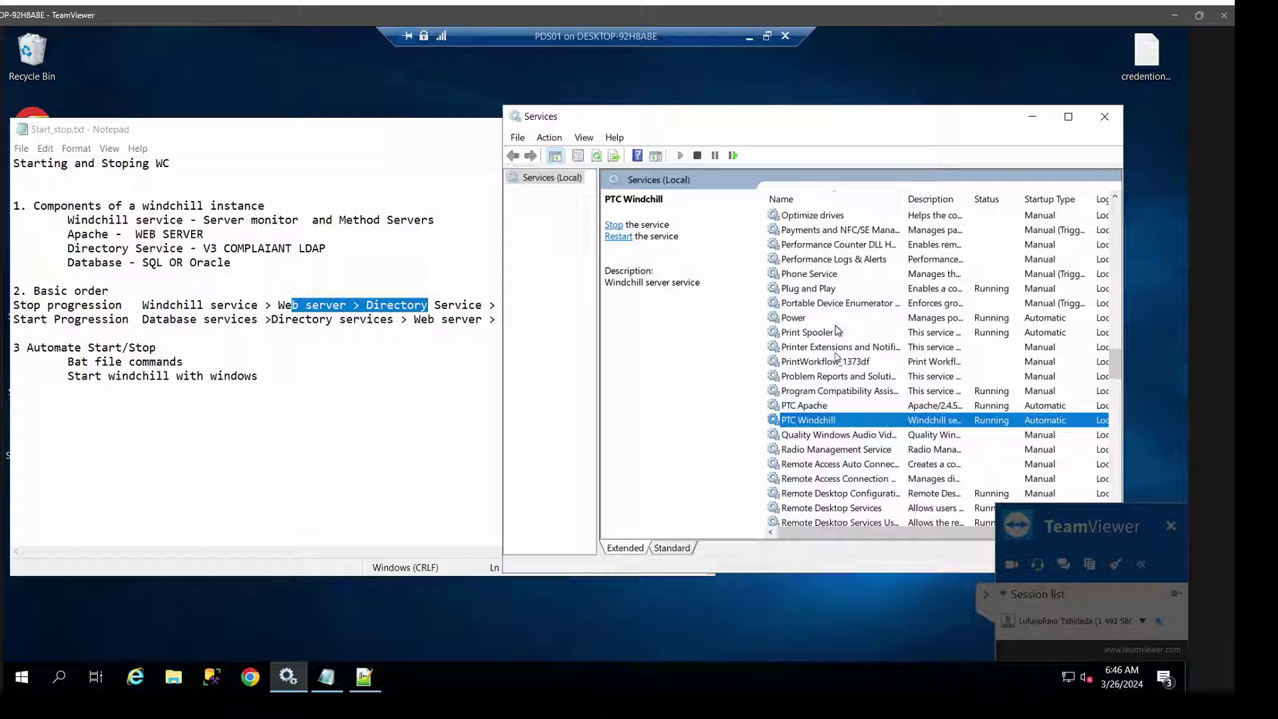
right_click(819, 416)
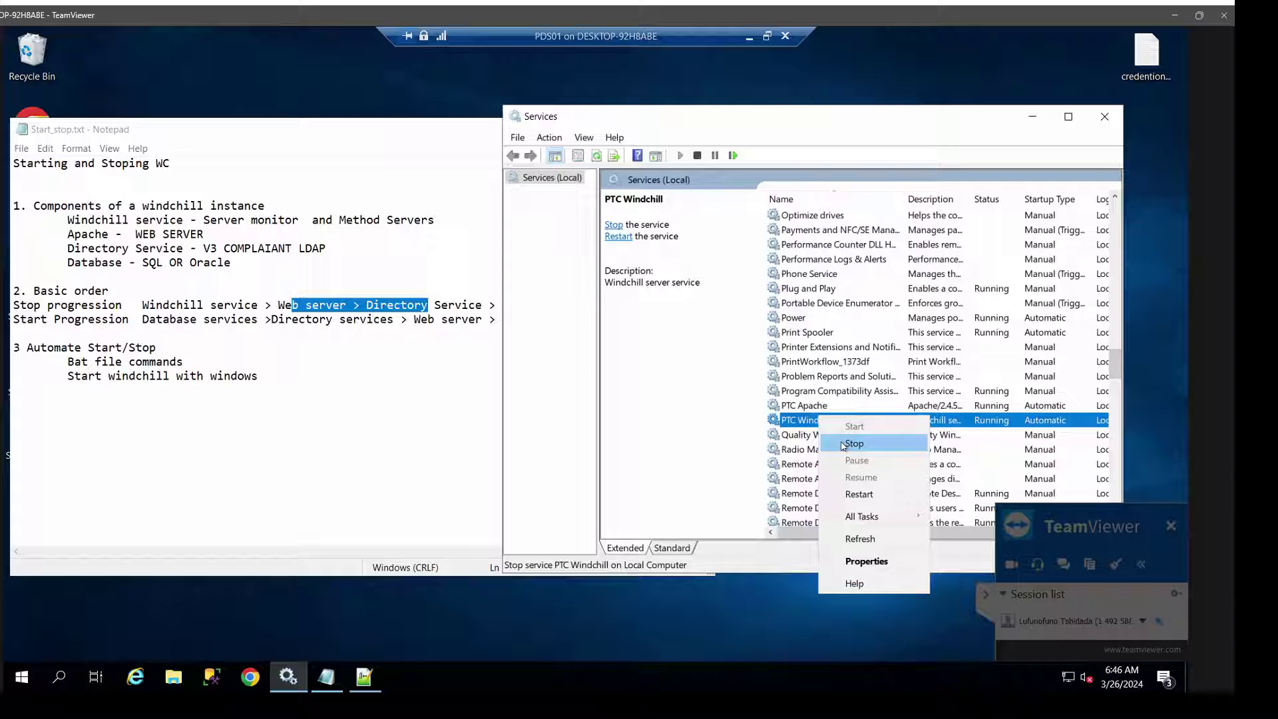
click(855, 443)
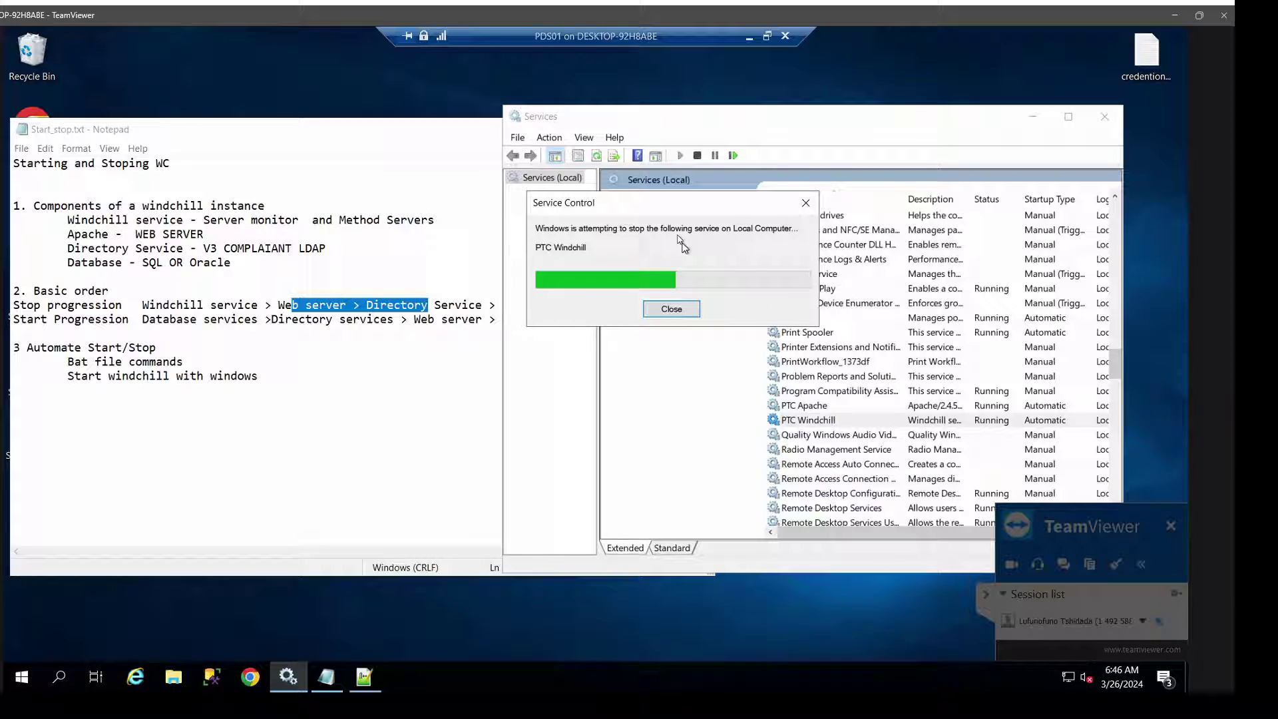
Stop the PTC Apache web server, marking Web server as next in the notes
click(812, 406)
drag(278, 305, 341, 307)
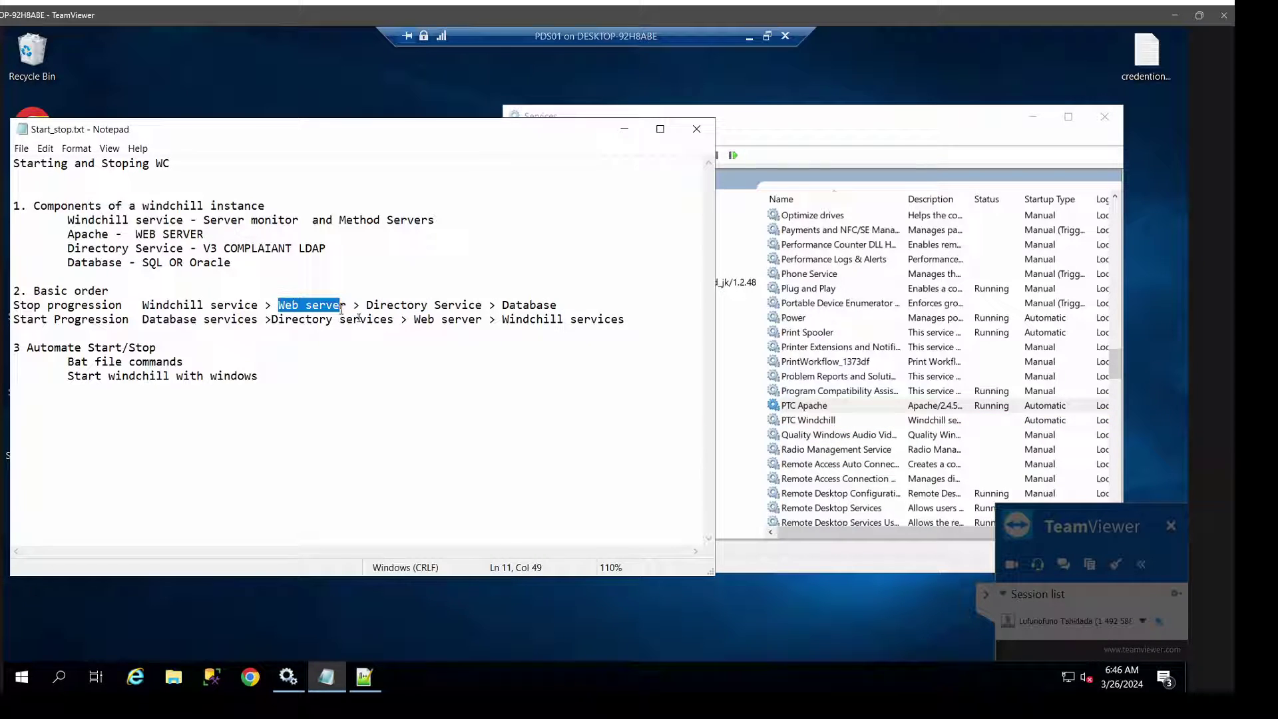
right_click(789, 406)
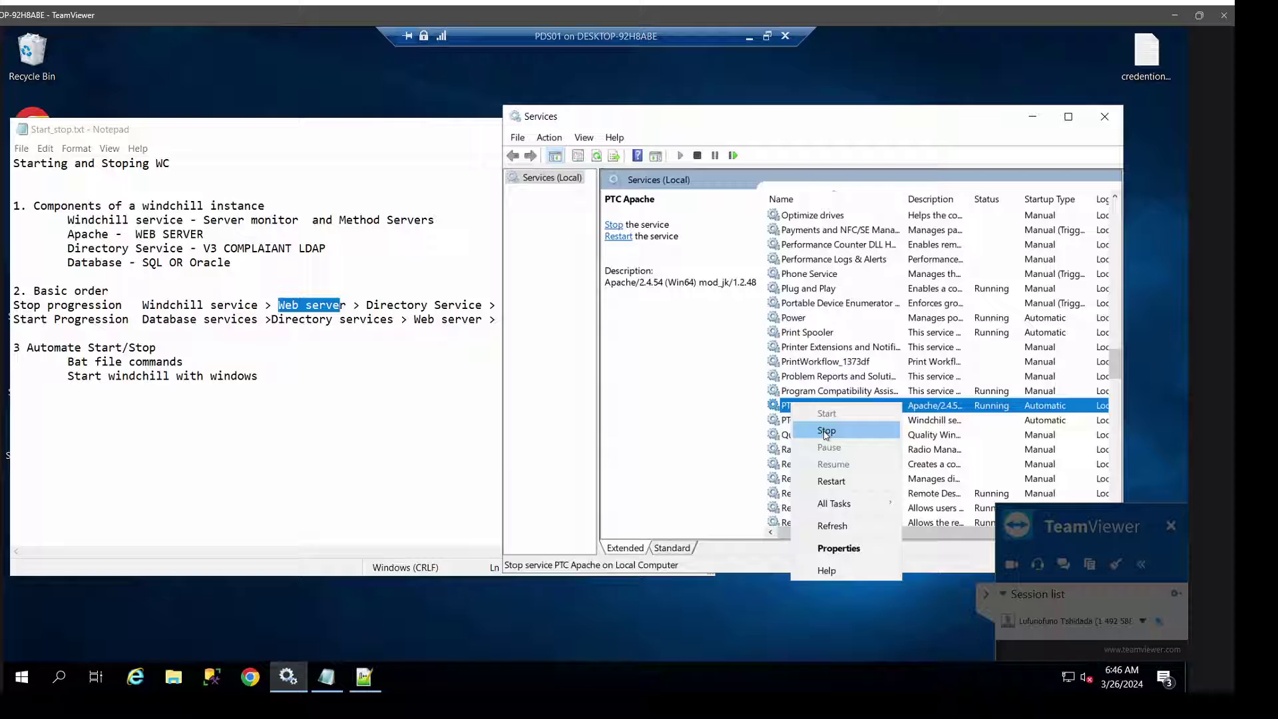
click(818, 430)
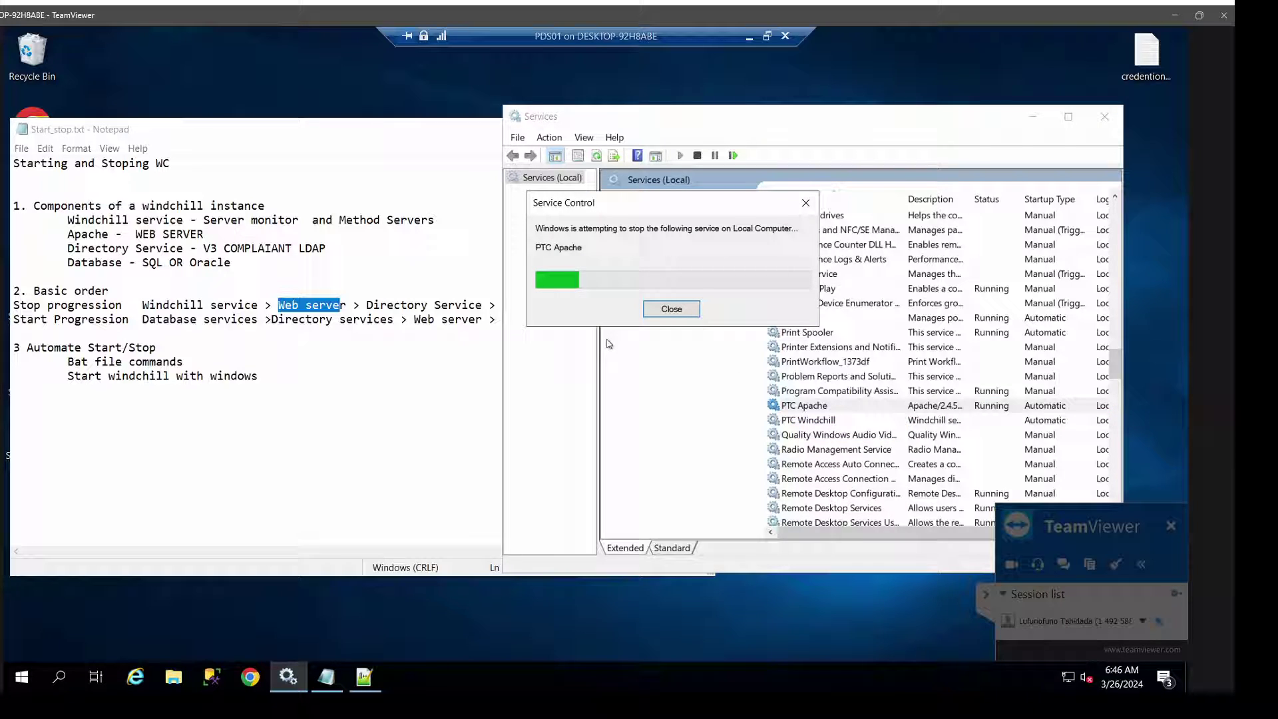
Stop the OpenDJ Server directory service
scroll(871, 390, up, 2)
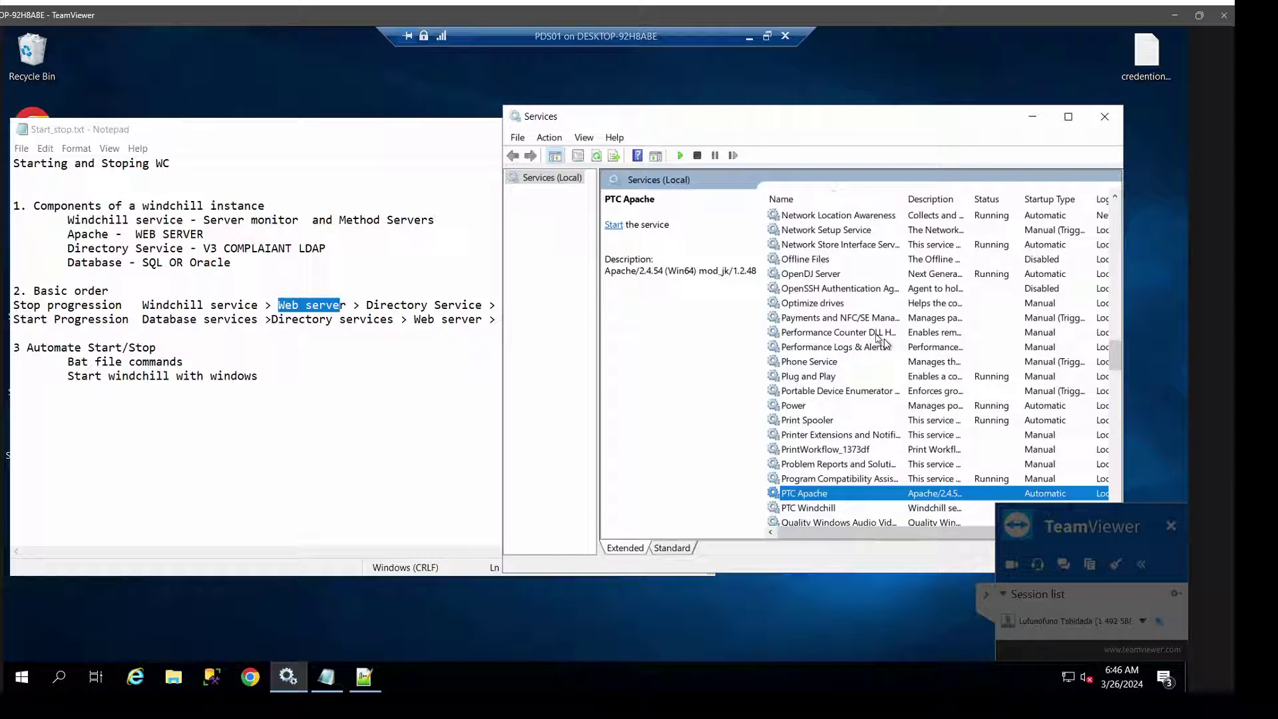
click(808, 274)
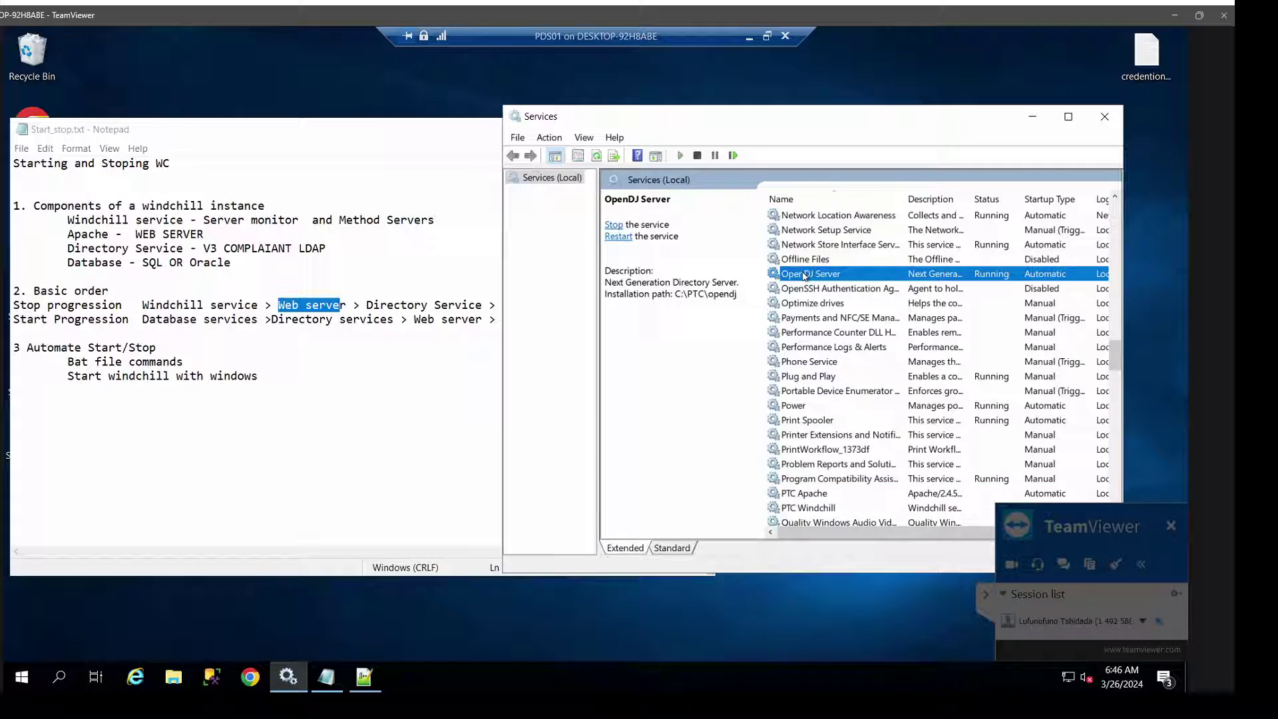
right_click(806, 275)
click(840, 302)
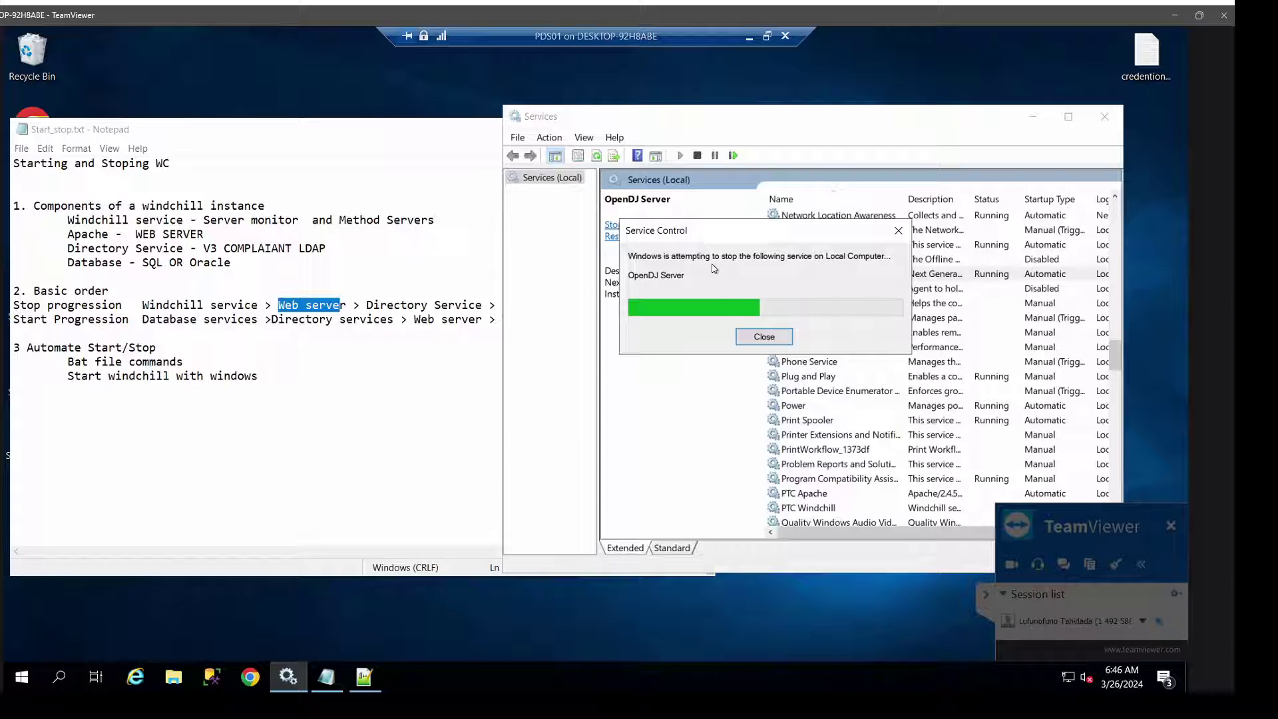
scroll(821, 273, up, 5)
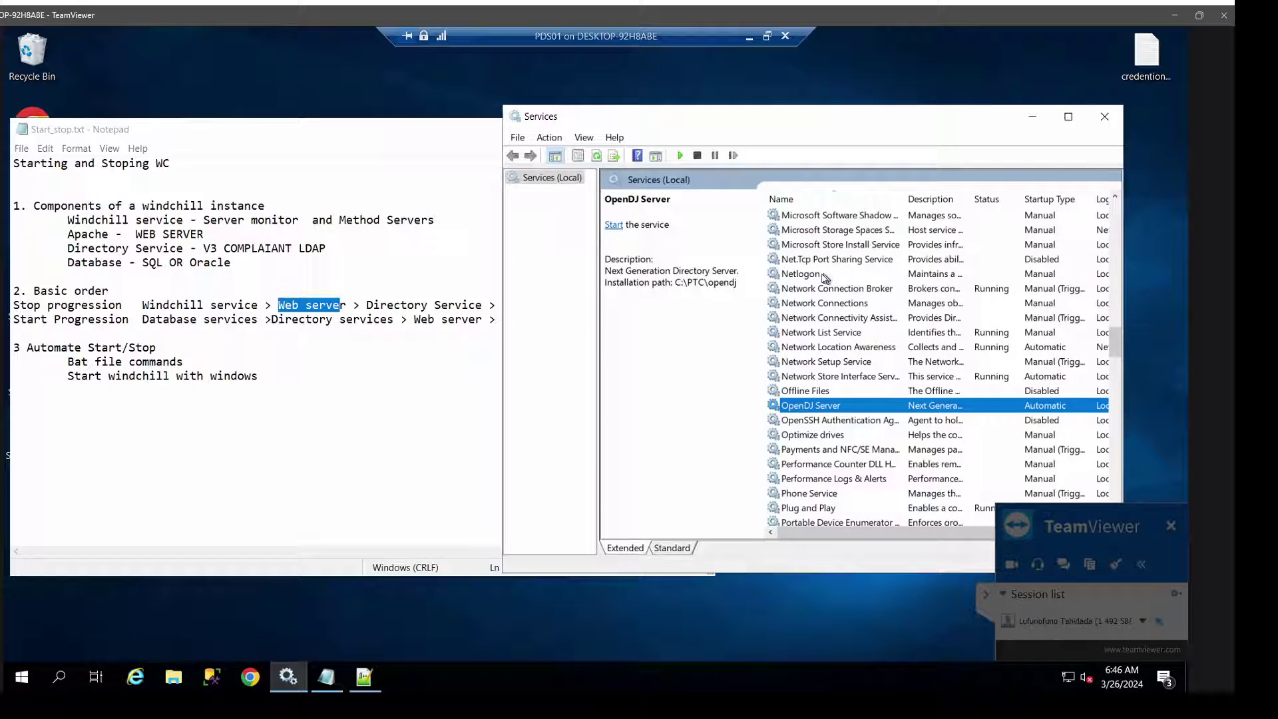
Stop the SQL Server (MSSQLSERVER) service
click(821, 274)
key(s)
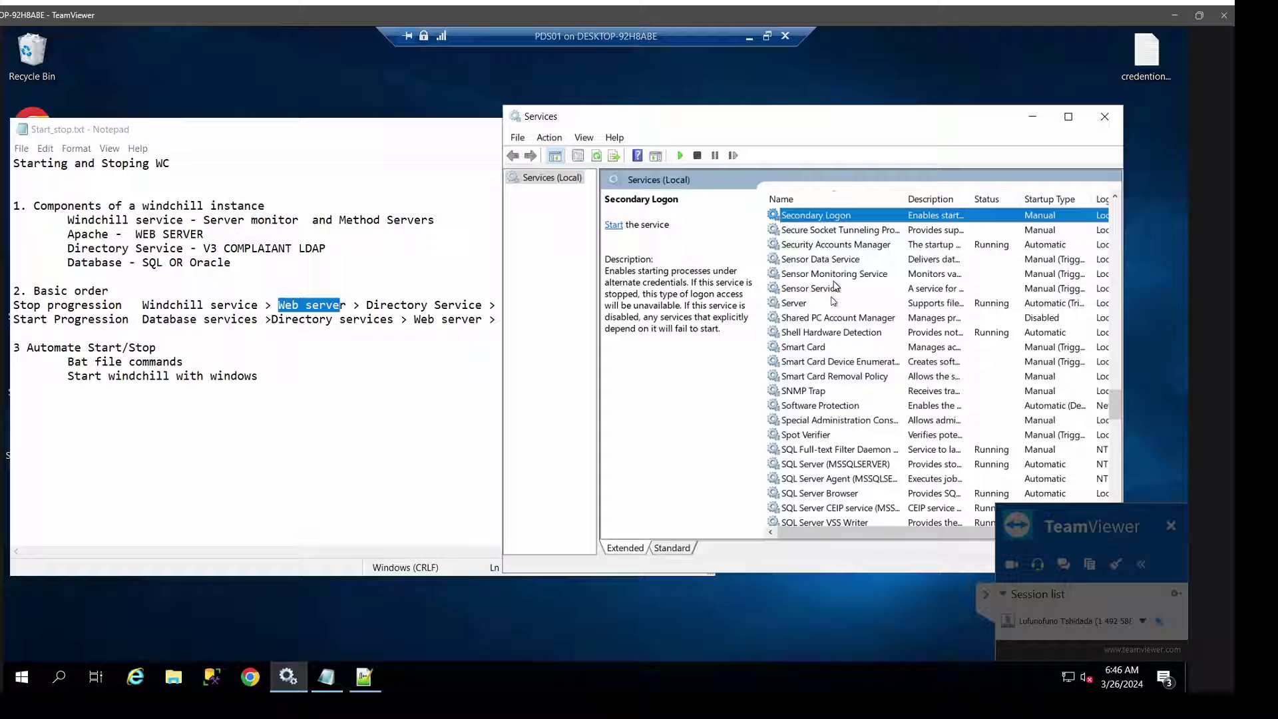
scroll(849, 424, down, 1)
click(850, 423)
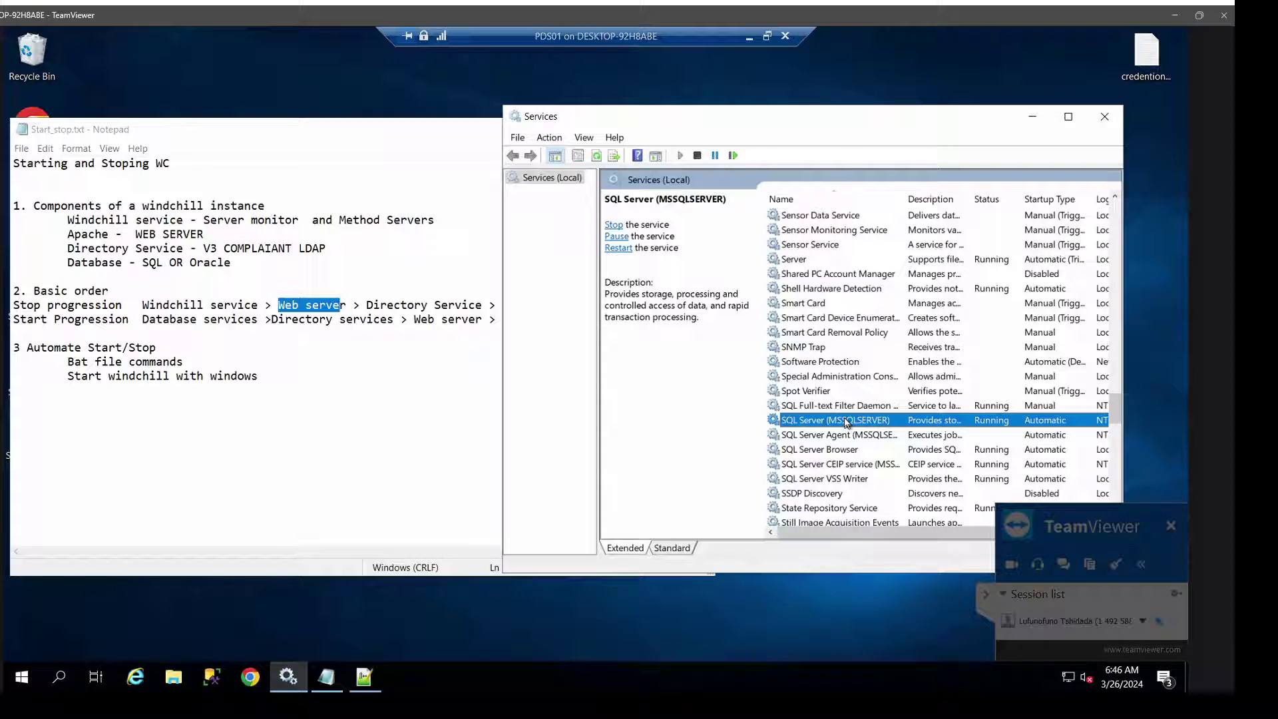
right_click(850, 424)
click(889, 442)
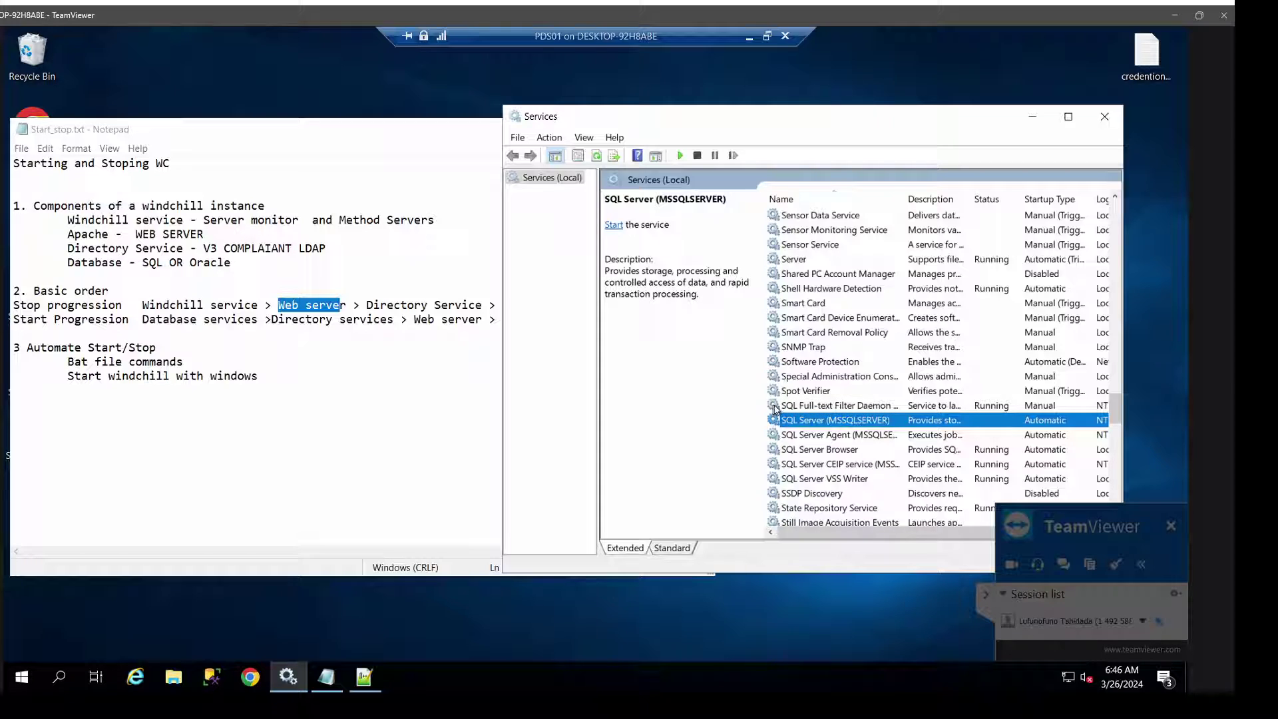
Start SQL Server (MSSQLSERVER) again, then start SQL Server Agent
right_click(873, 421)
click(907, 429)
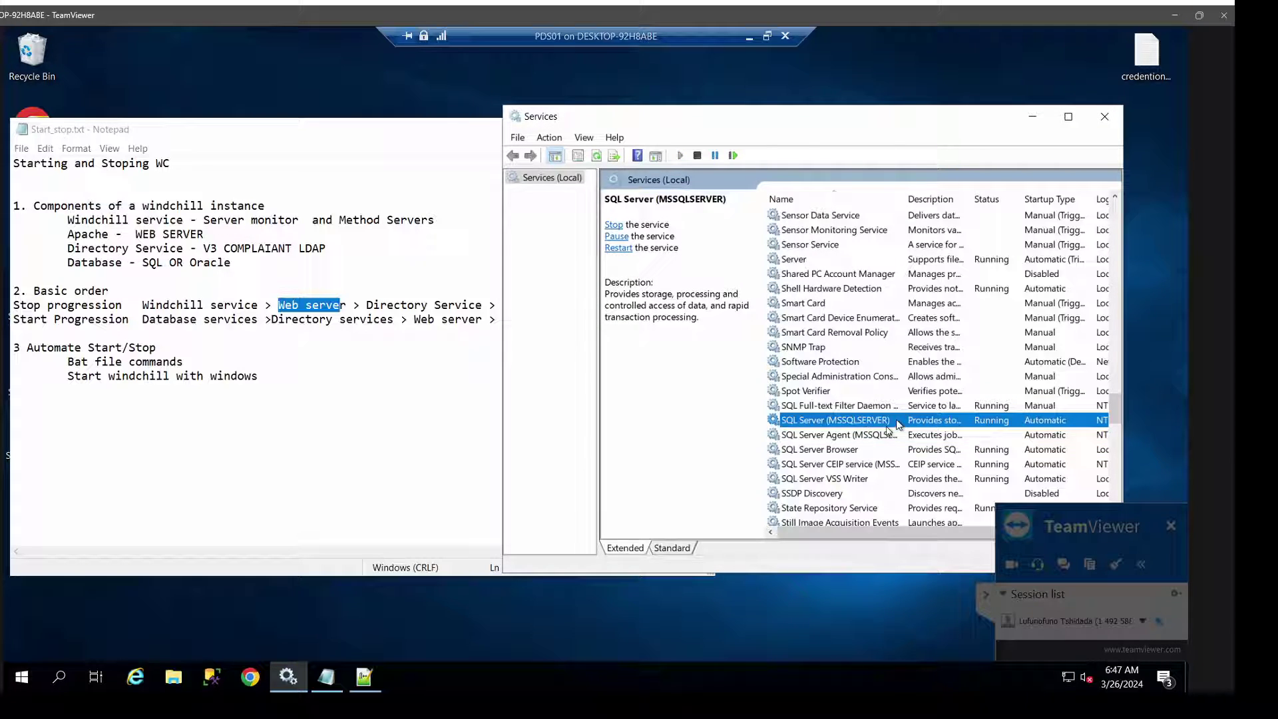
right_click(868, 435)
click(910, 447)
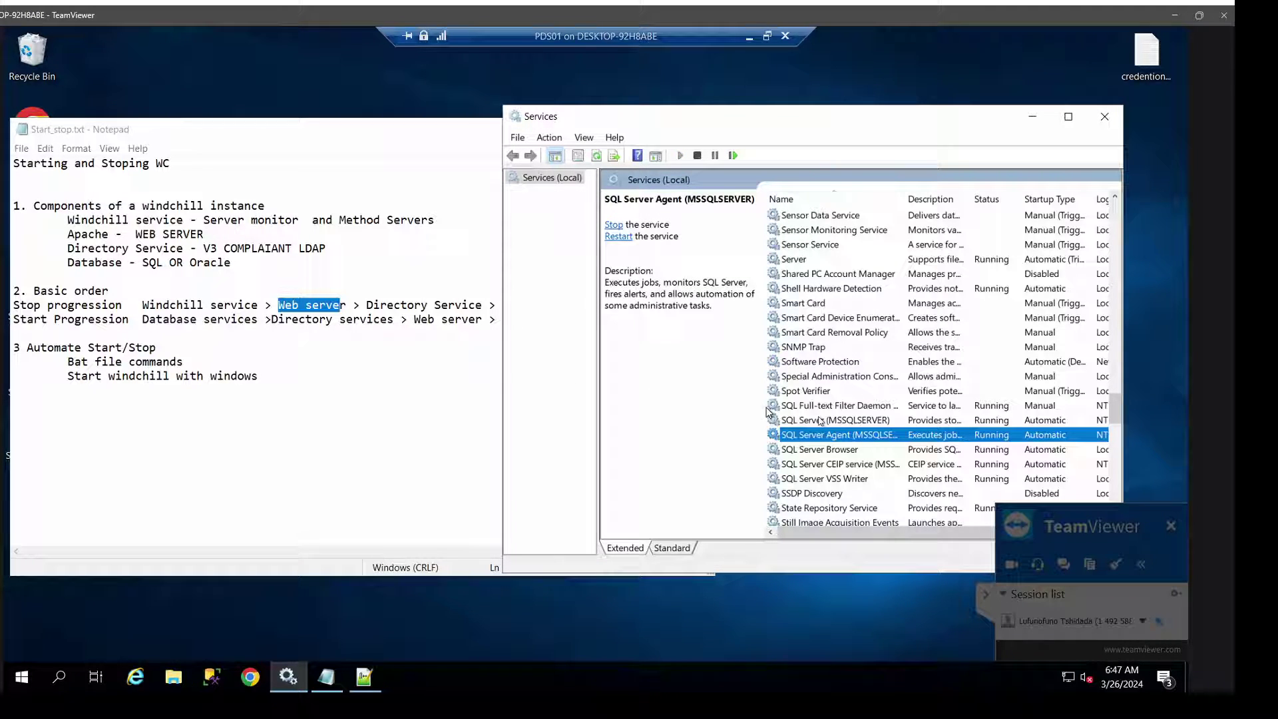
scroll(832, 426, down, 1)
scroll(842, 397, down, 12)
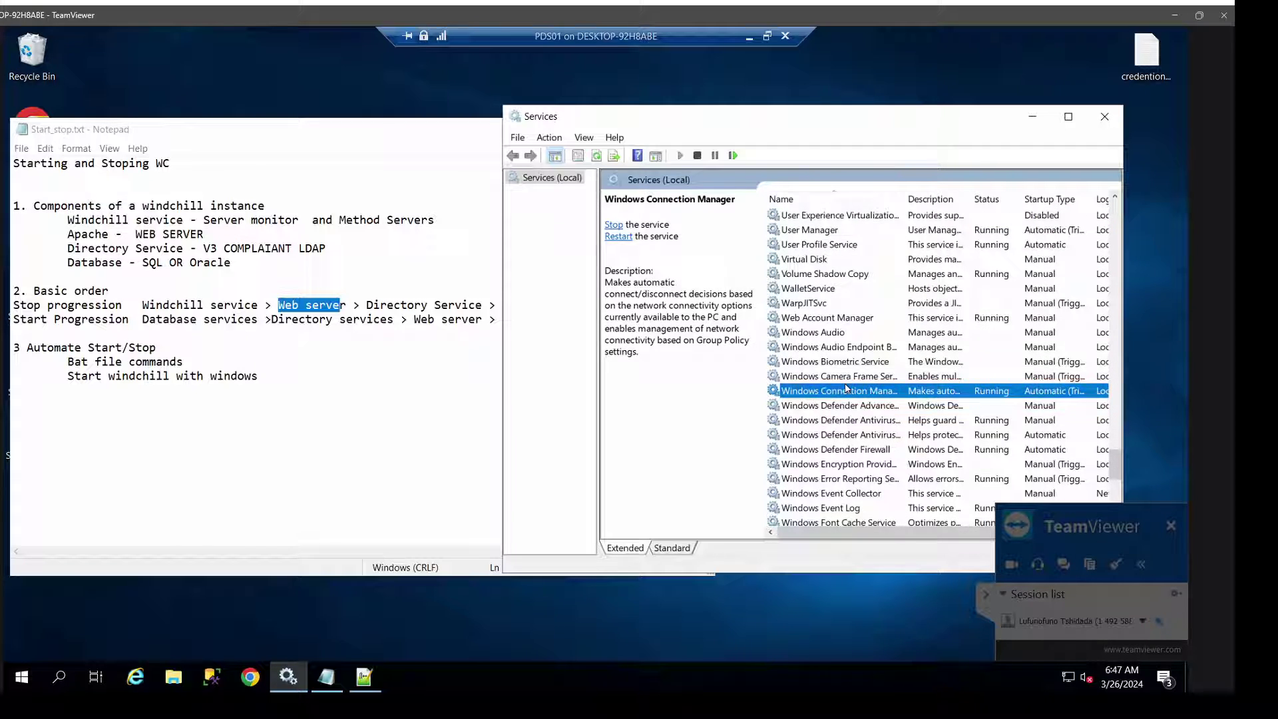
Start the OpenDJ Server directory service
key(p)
key(Up)
key(Up)
key(Up)
key(Up)
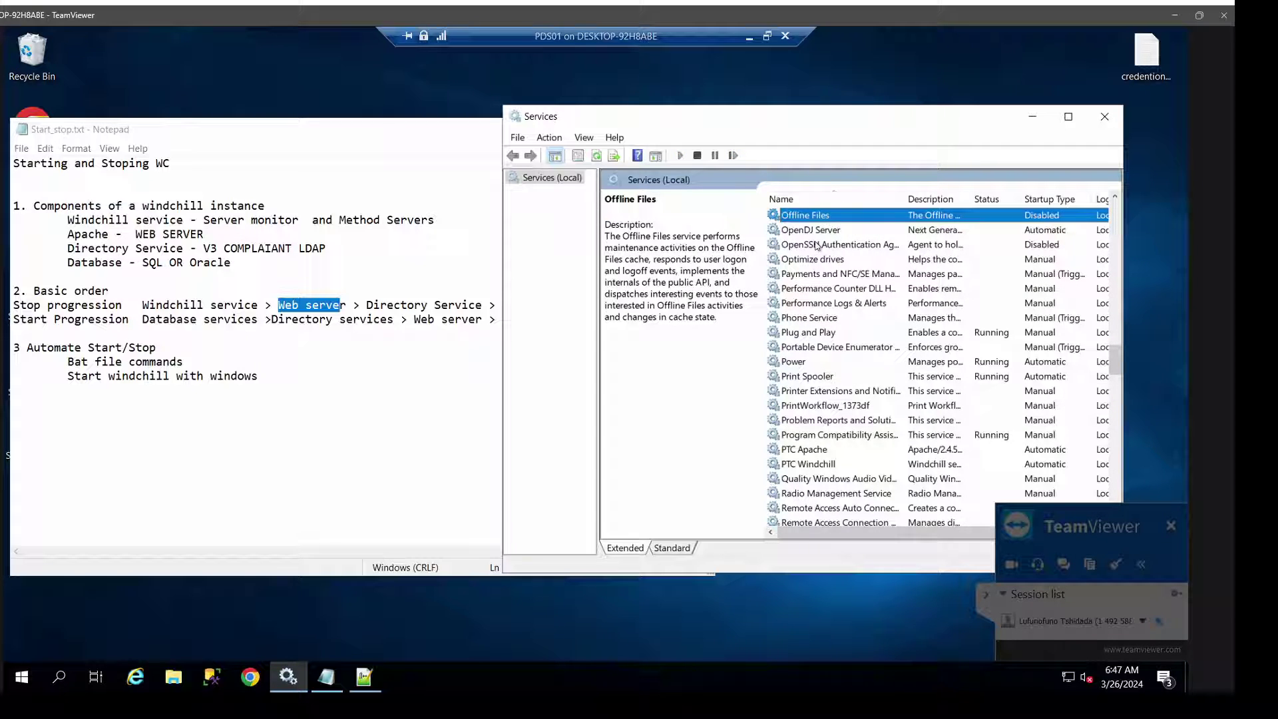
right_click(818, 231)
click(865, 242)
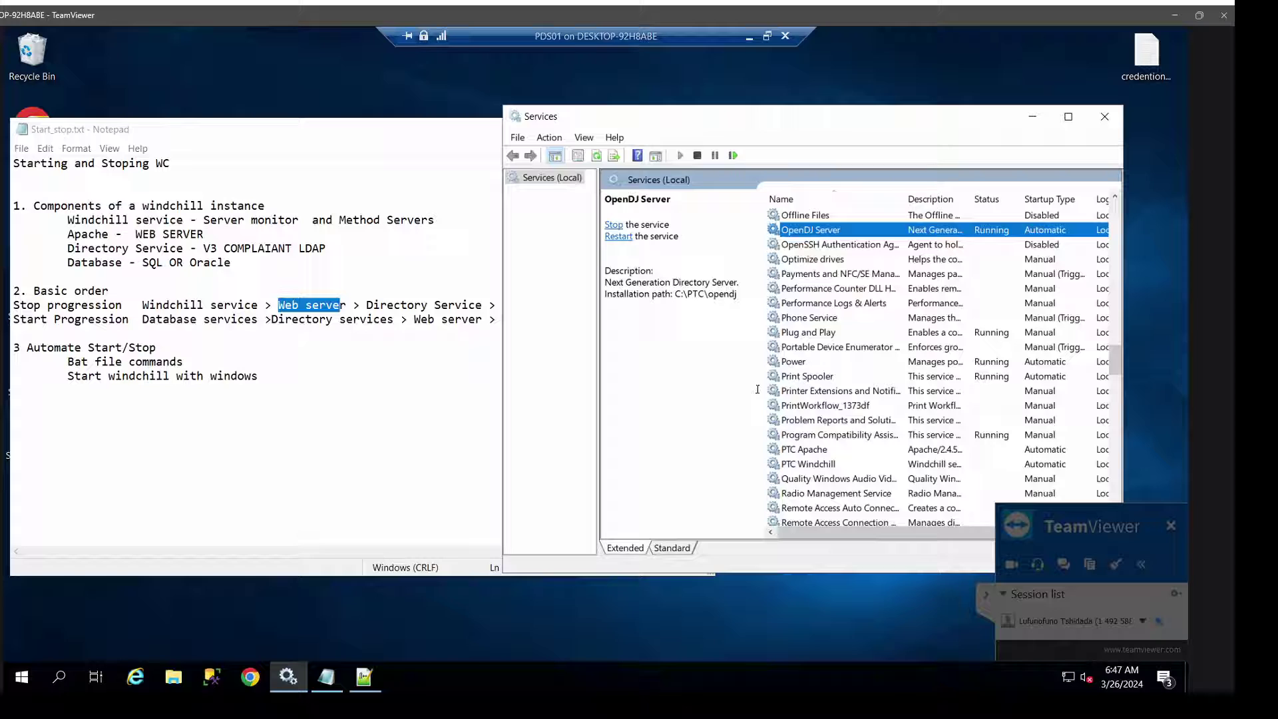
Start PTC Apache, then PTC Windchill
click(826, 456)
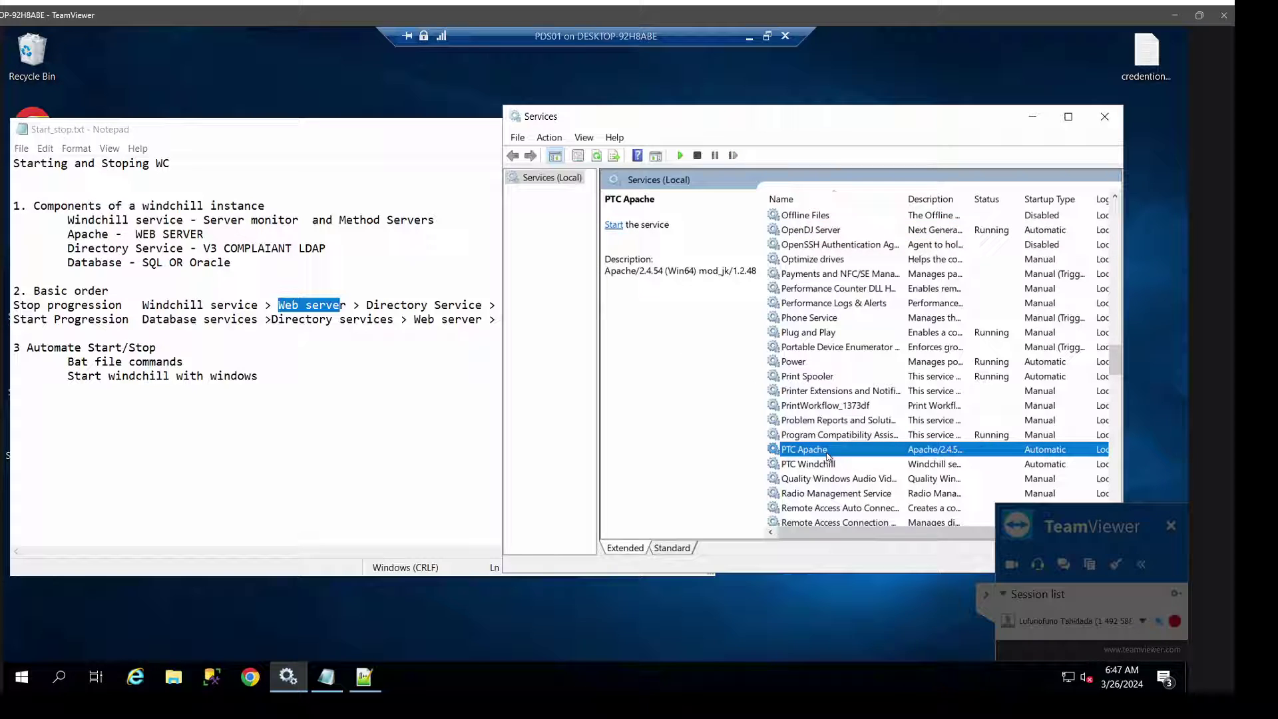
right_click(826, 456)
click(842, 470)
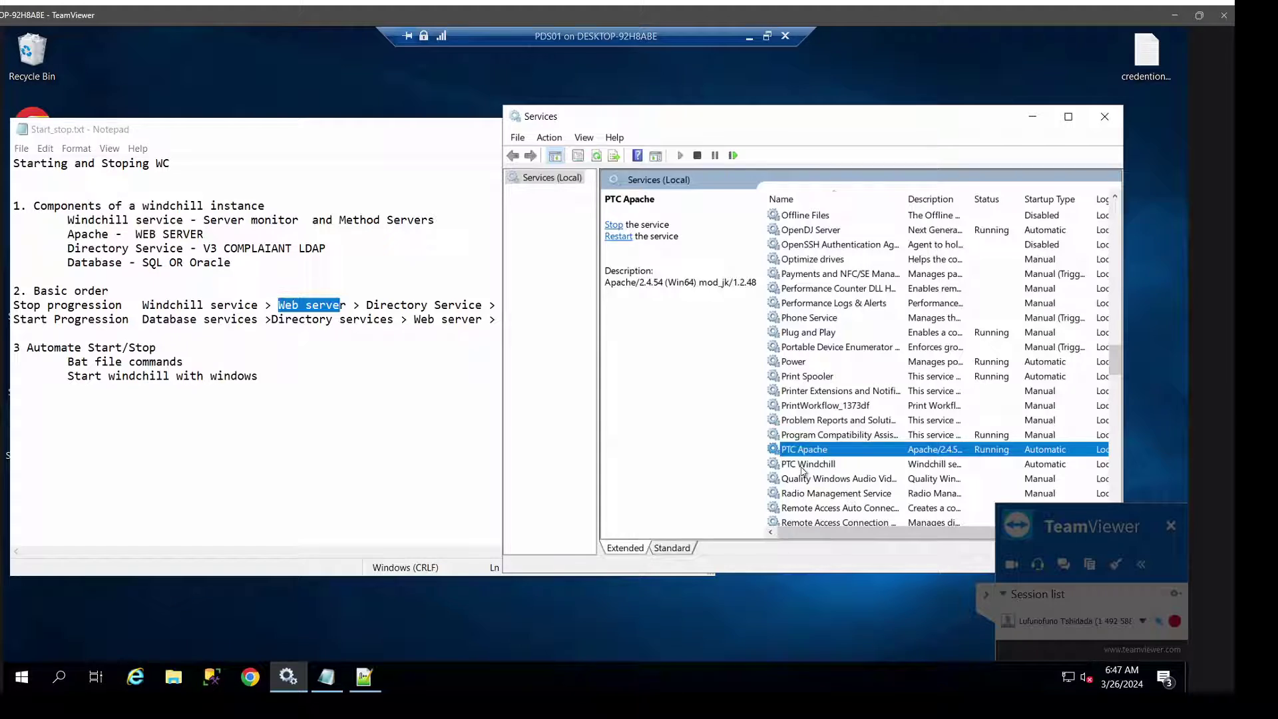
click(805, 464)
right_click(805, 464)
click(827, 477)
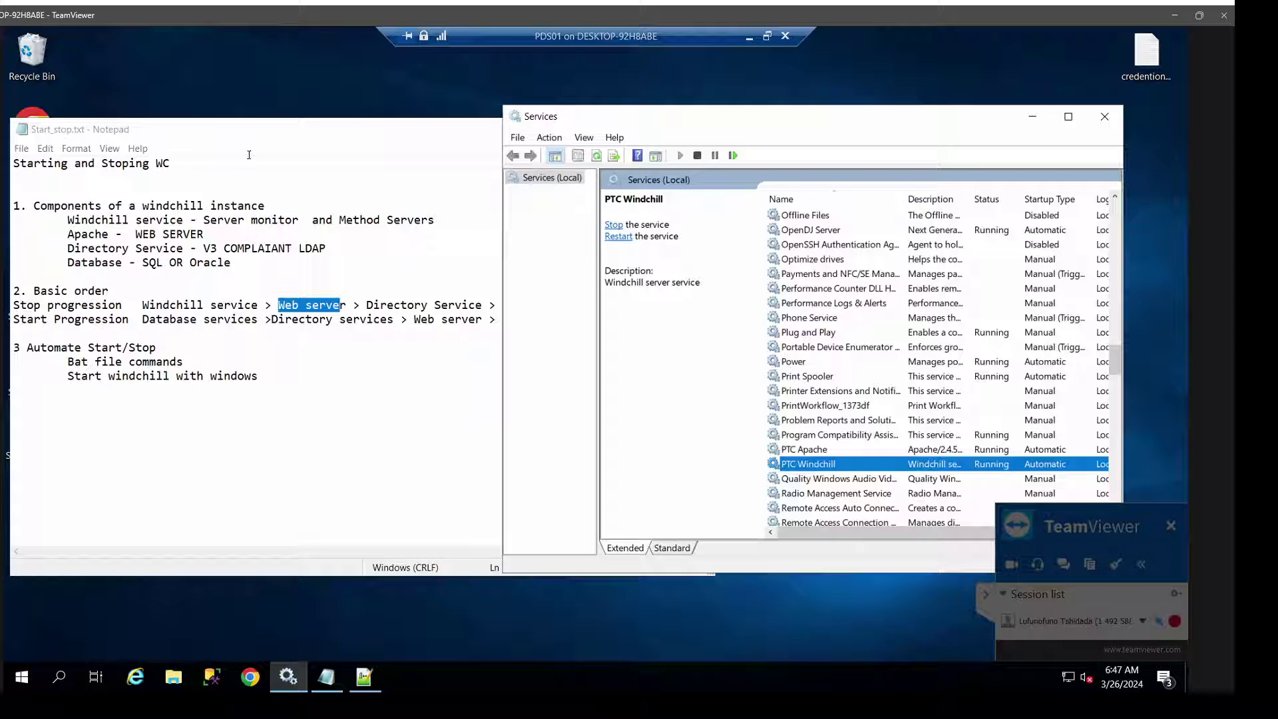
Minimize the Start_stop notes and bring up the options for Stop WC Services.bat on the desktop
click(418, 159)
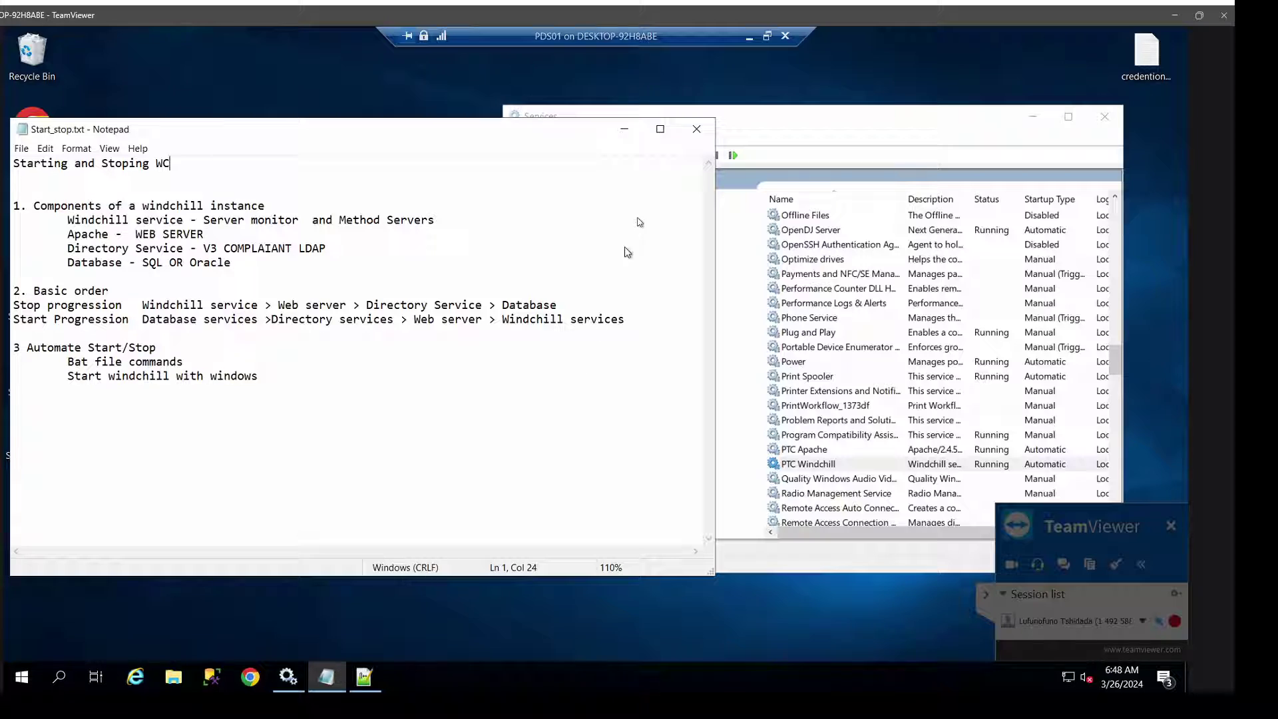
click(625, 130)
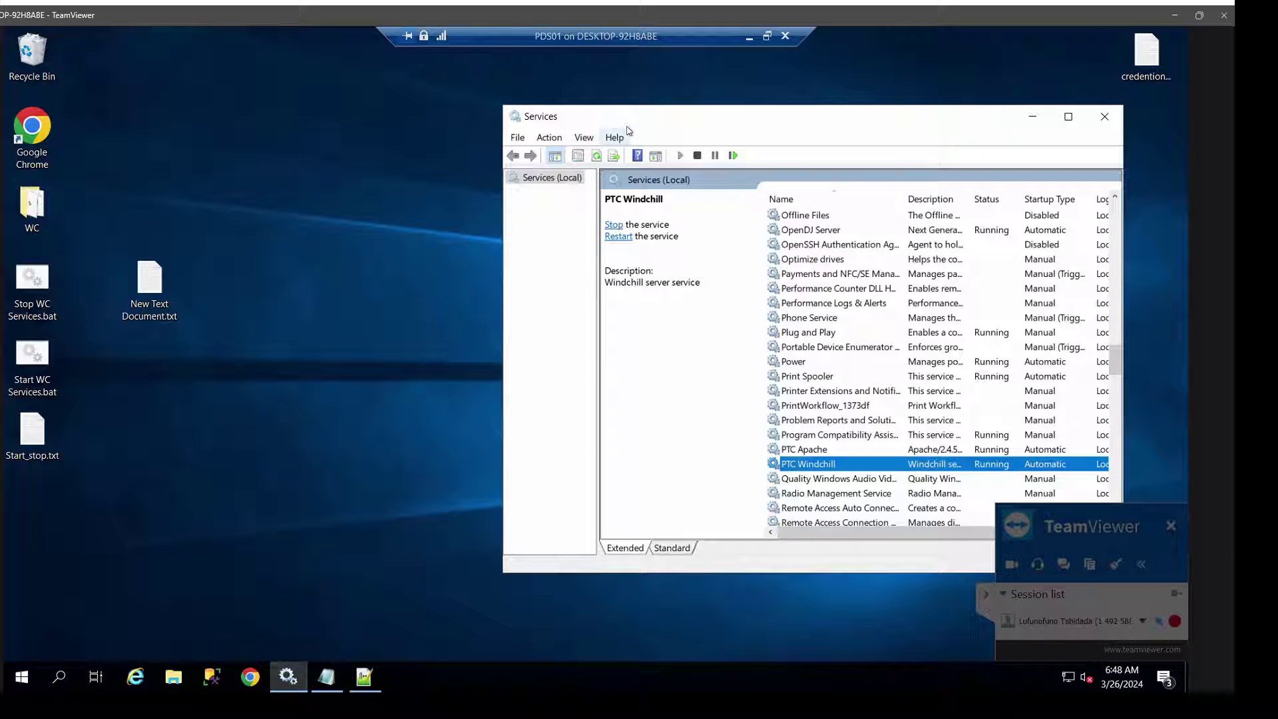
click(48, 305)
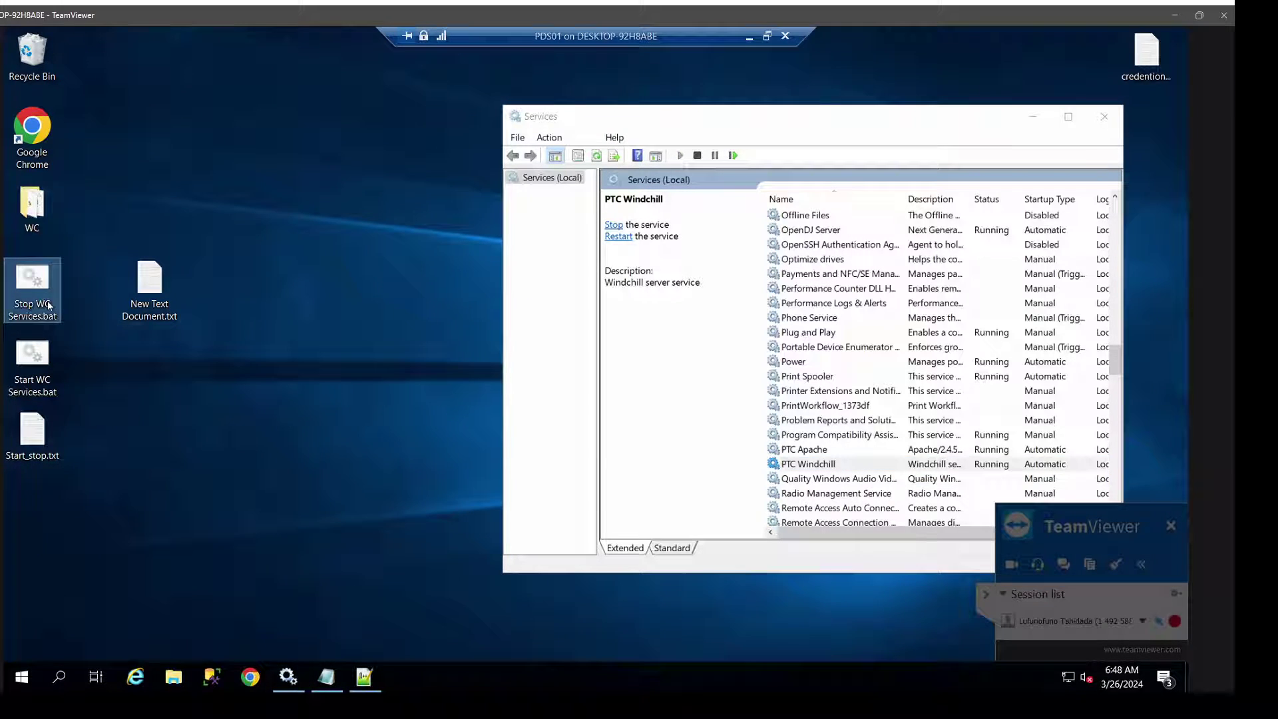
double_click(38, 286)
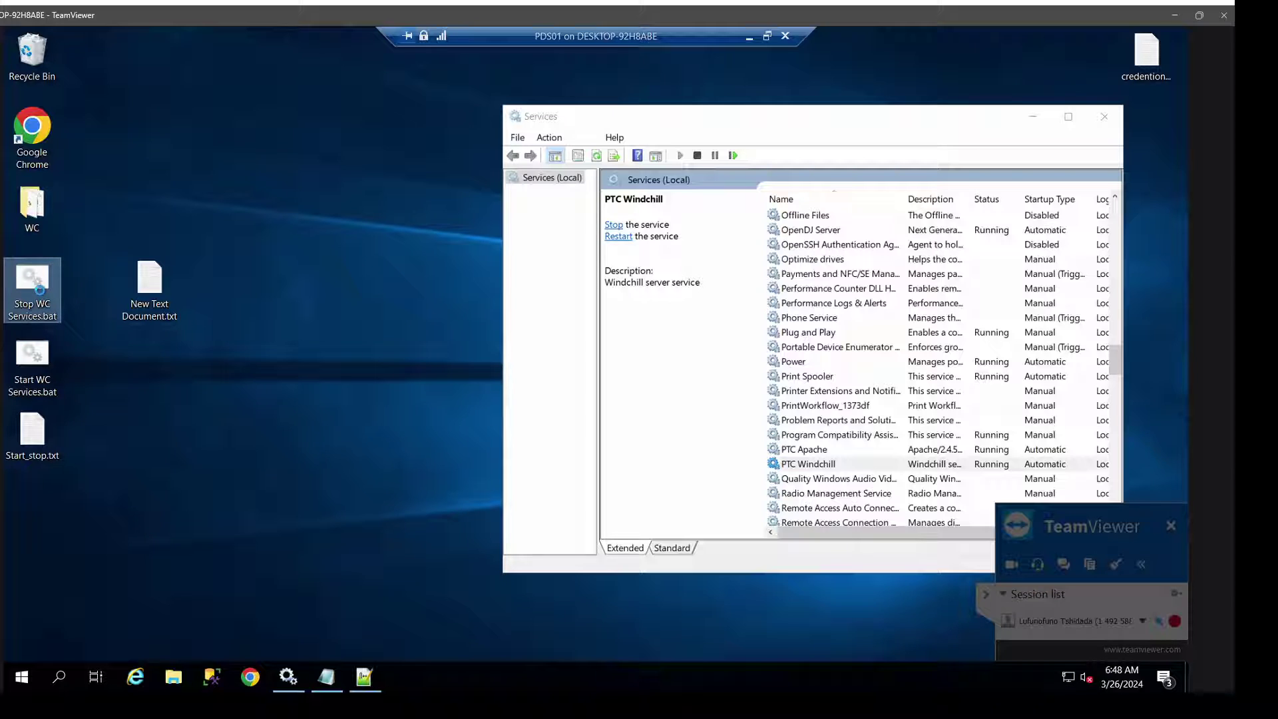
right_click(40, 290)
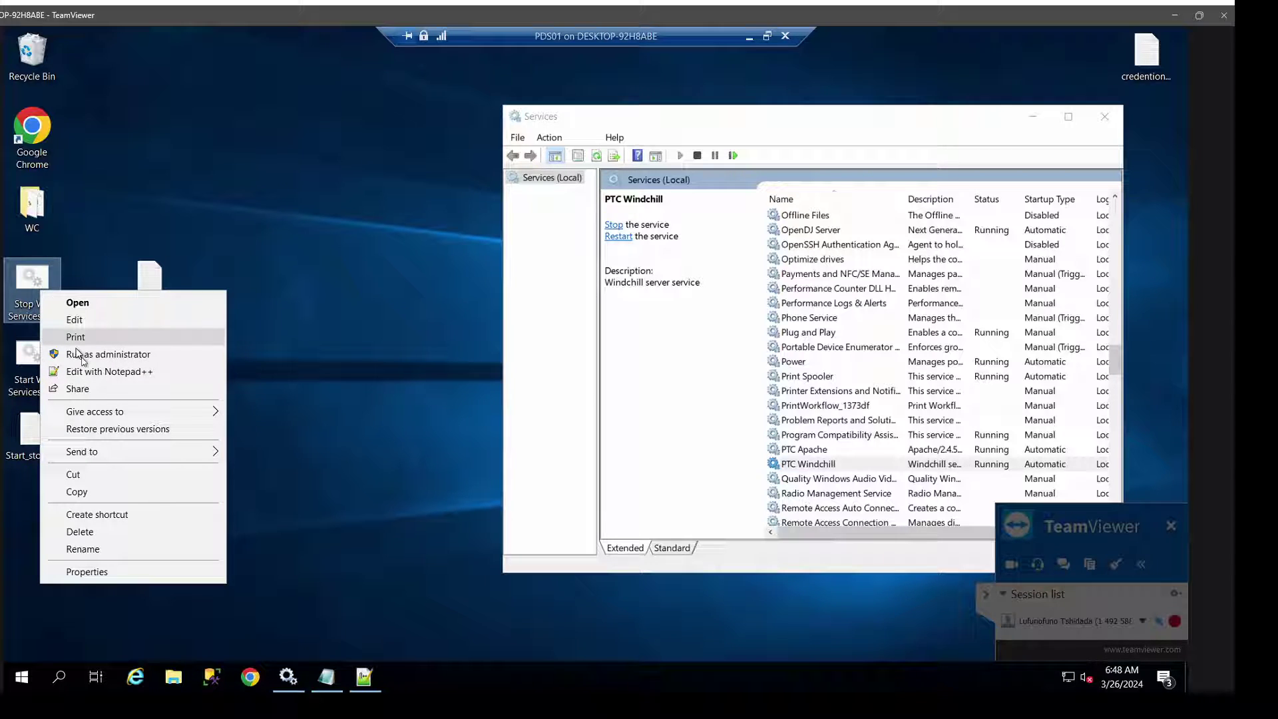
click(88, 373)
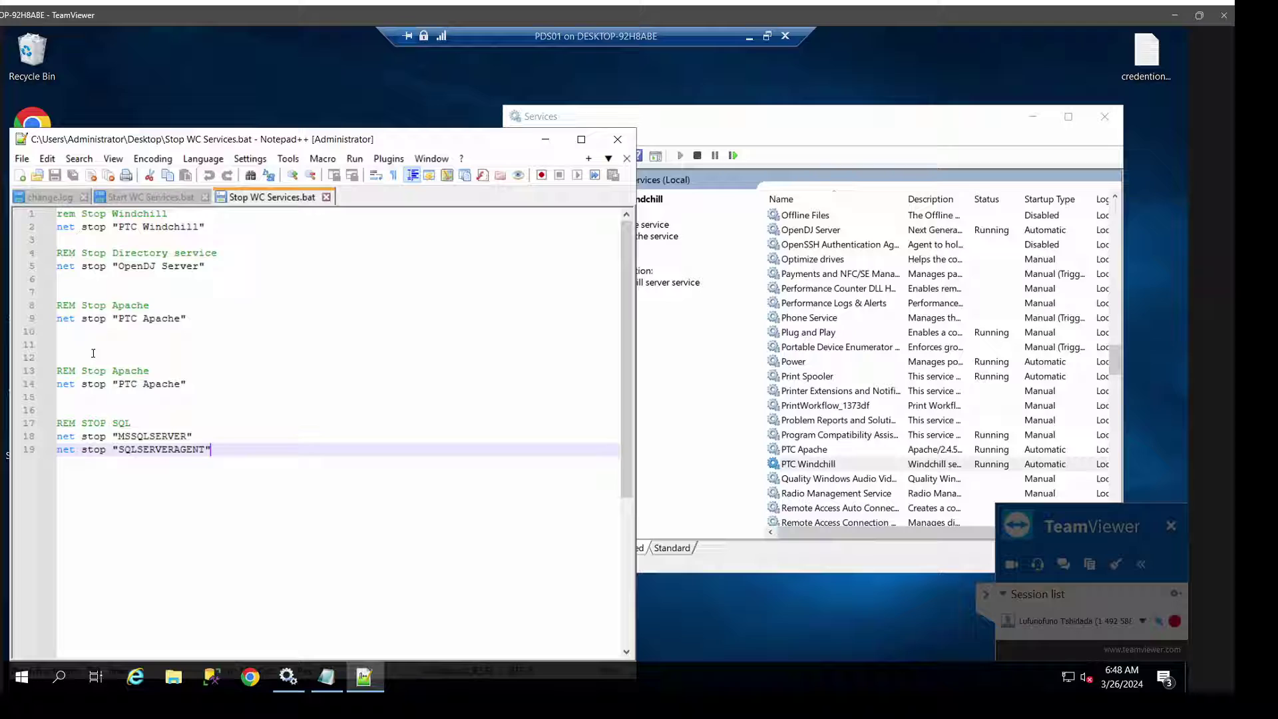